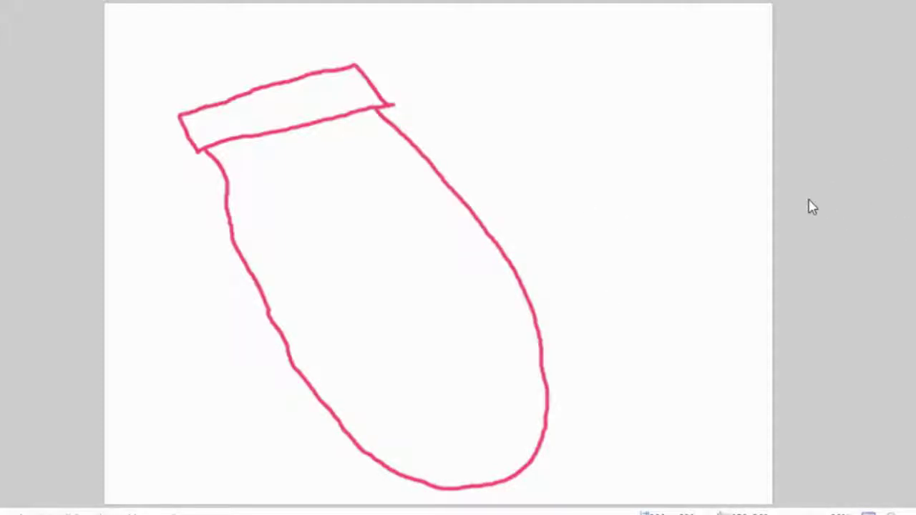
Fill the mitten-shaped body outline with grey.
left_click(490, 232)
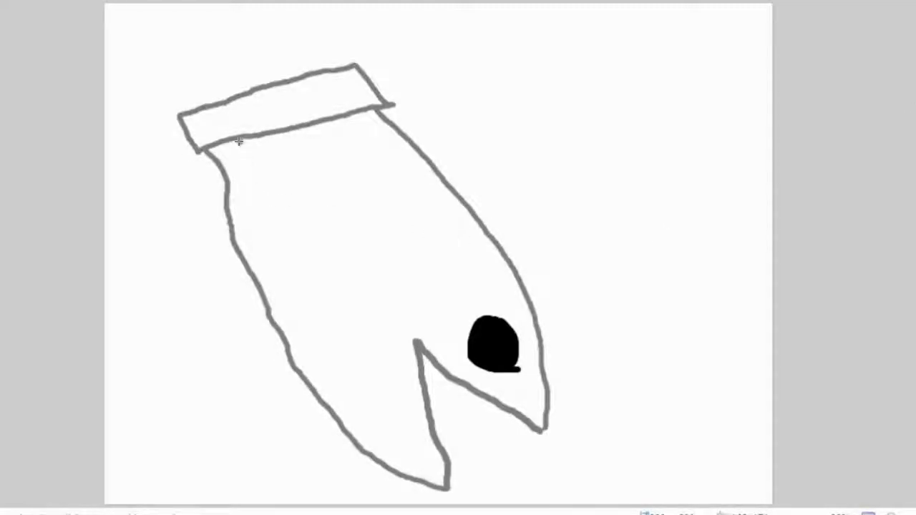
Brush a pink line down the body's left side and fill the strip beside it pink.
mouse_move(239, 141)
left_mouse_down()
mouse_move(274, 215)
mouse_move(277, 268)
mouse_move(348, 362)
mouse_move(357, 413)
mouse_move(418, 472)
left_mouse_up()
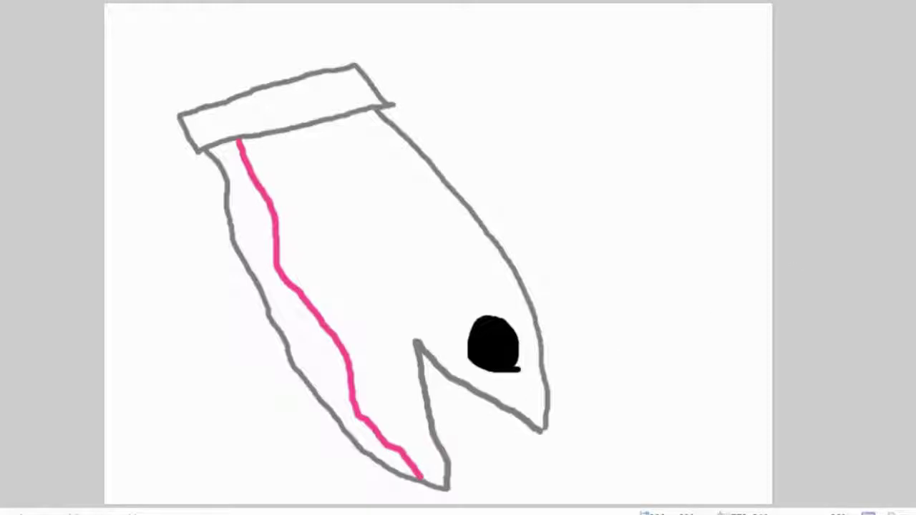
left_click(255, 217)
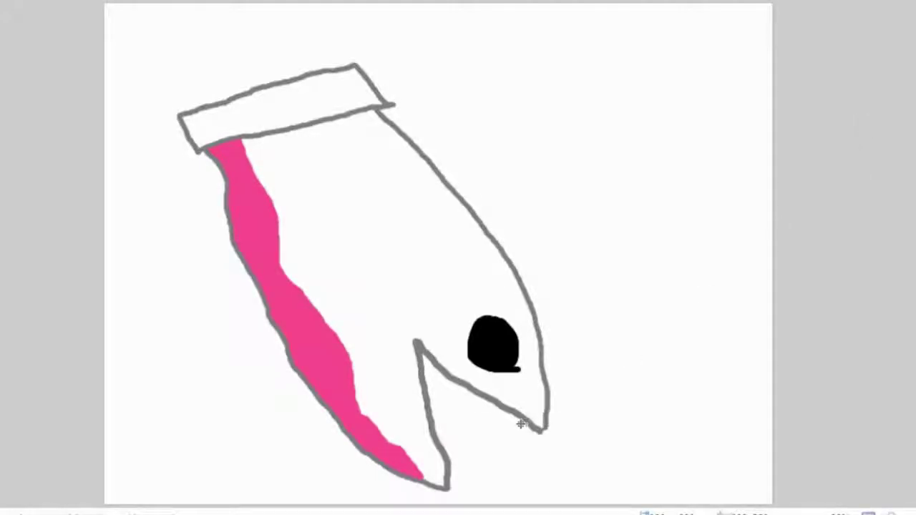
Paint a light-blue curve under the mouth and sketch the tiny grey driver in the gap.
mouse_move(521, 423)
left_mouse_down()
mouse_move(494, 466)
mouse_move(449, 473)
left_mouse_up()
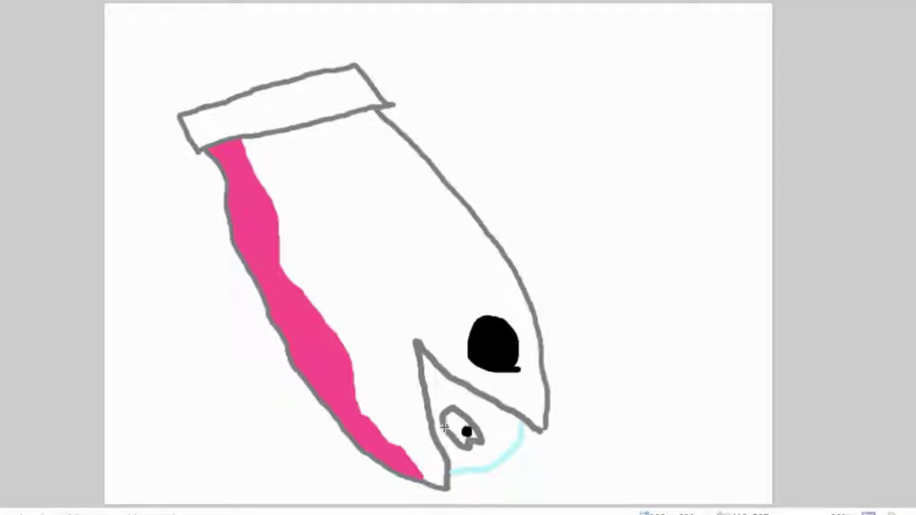
left_click_drag(441, 418, 448, 433)
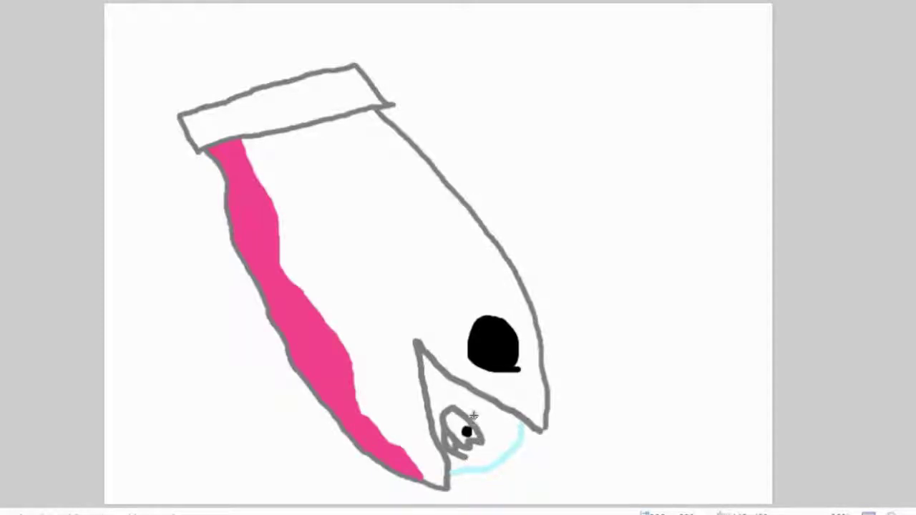
left_click_drag(481, 422, 501, 448)
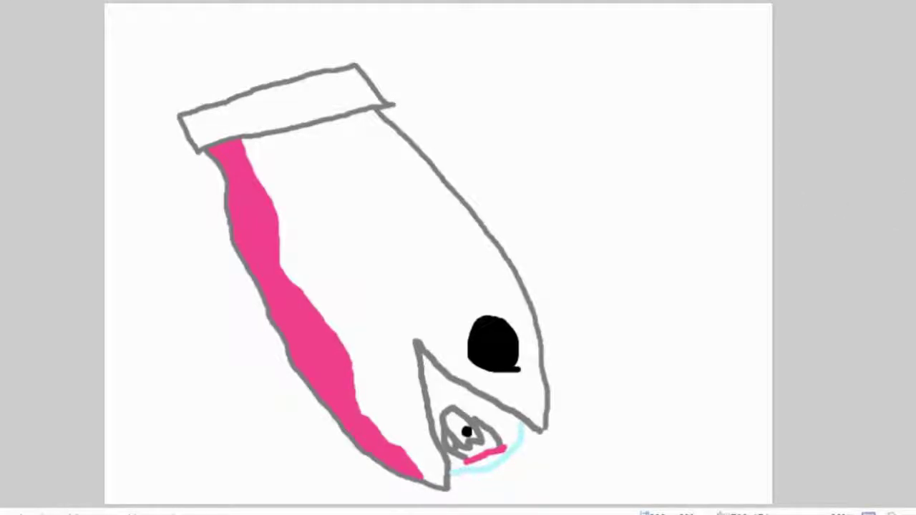
Fill the fish body mid-grey and its top band dark grey.
left_click(337, 194)
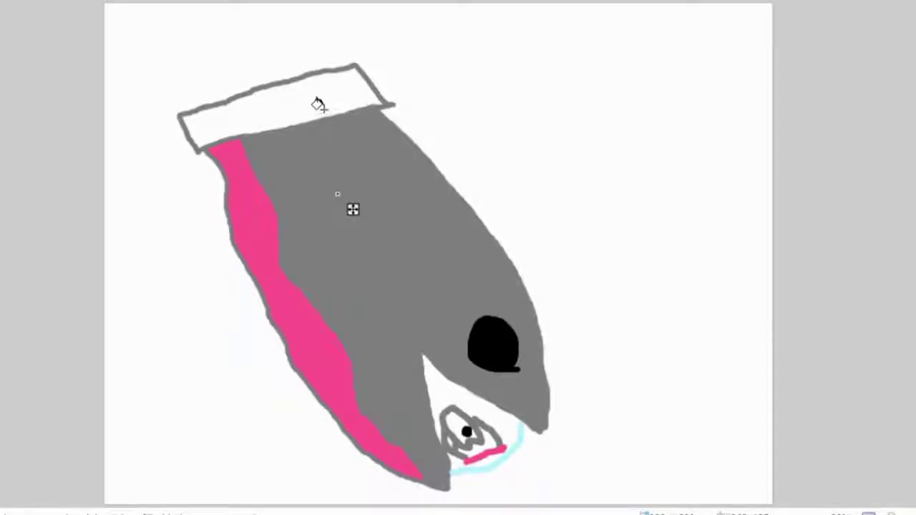
left_click(323, 110)
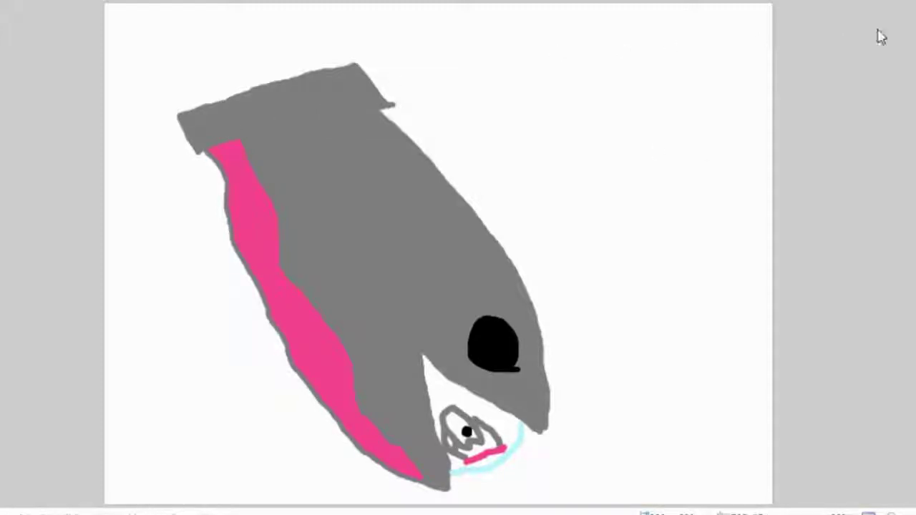
key("ctrl+z")
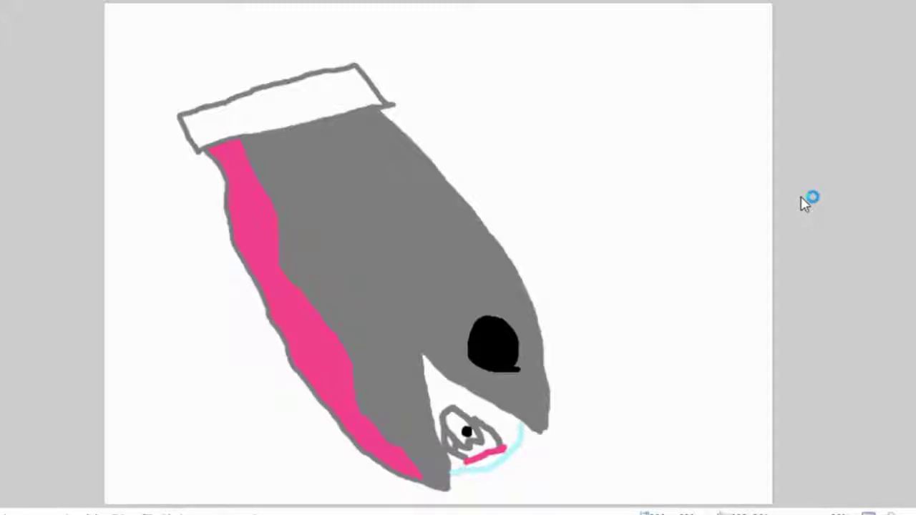
left_click(322, 95)
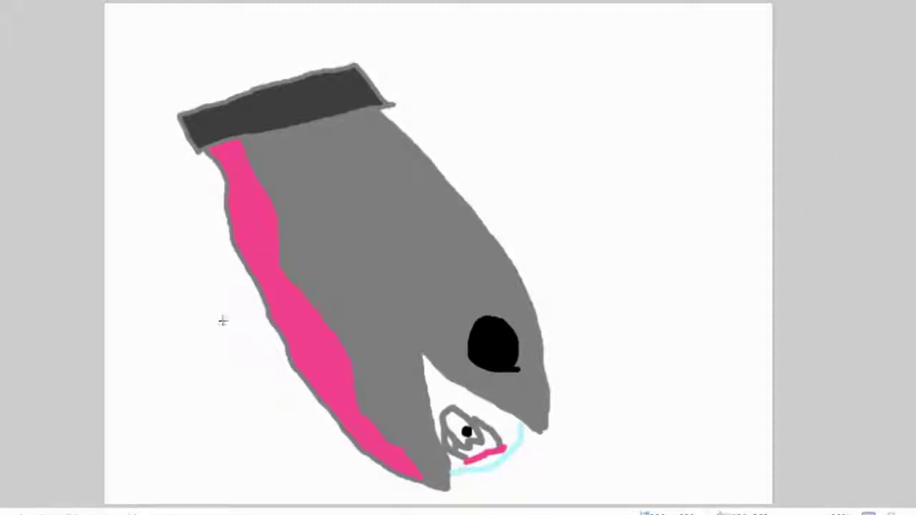
Outline an upper and a lower wheel along the left edge and fill both solid black.
mouse_move(224, 229)
left_mouse_down()
mouse_move(223, 265)
mouse_move(252, 279)
left_mouse_up()
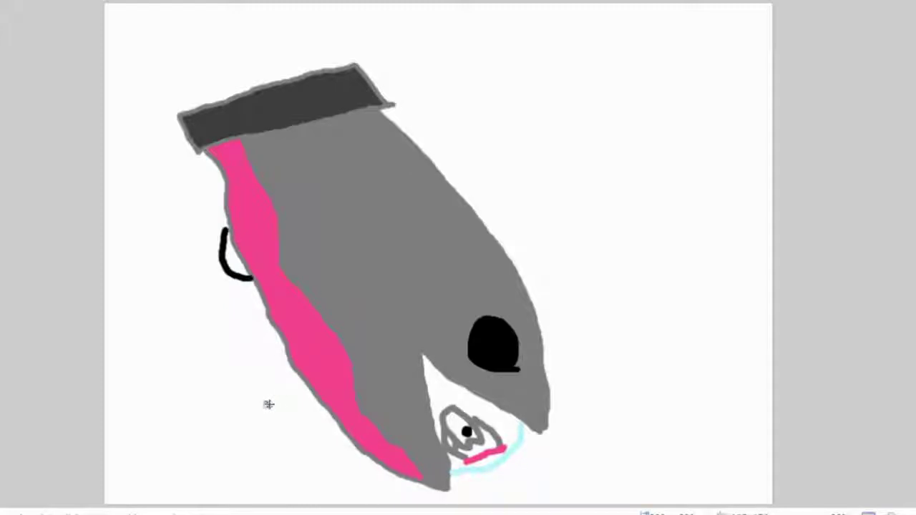
mouse_move(294, 372)
left_mouse_down()
mouse_move(292, 402)
mouse_move(309, 424)
mouse_move(337, 428)
left_mouse_up()
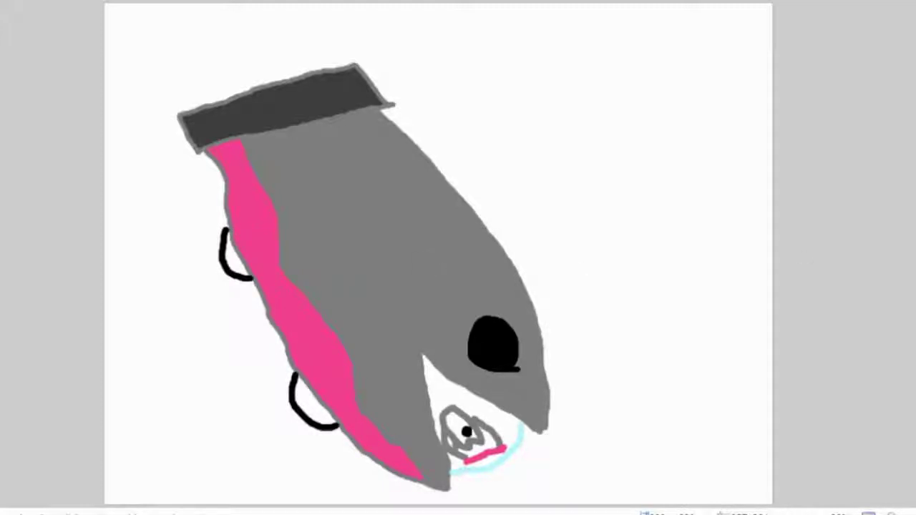
left_click(228, 254)
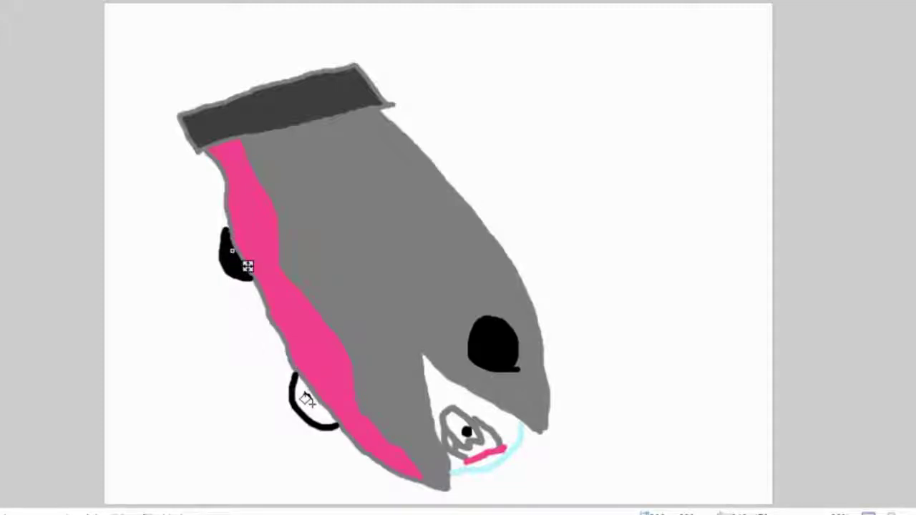
left_click(307, 401)
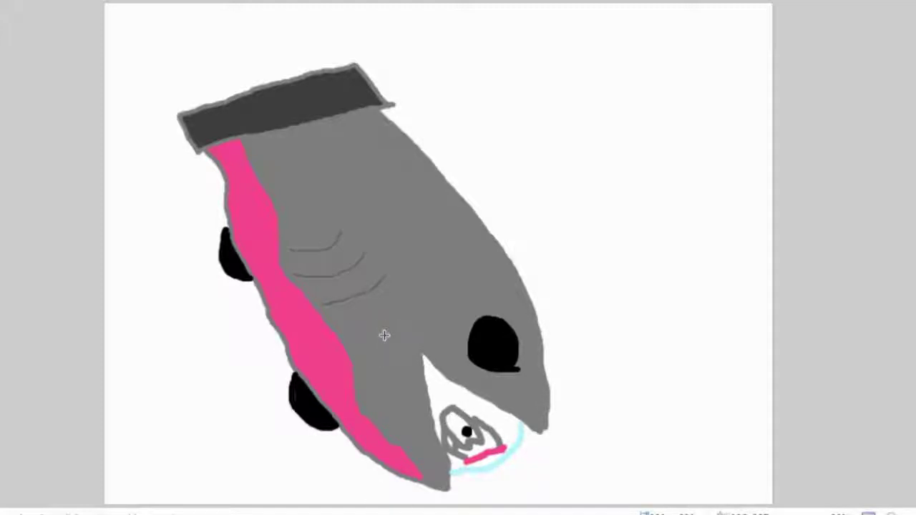
Draw a '<' fin line on the body and a short pink stroke at upper right, keeping the background white.
mouse_move(386, 331)
left_mouse_down()
mouse_move(345, 319)
mouse_move(378, 392)
left_mouse_up()
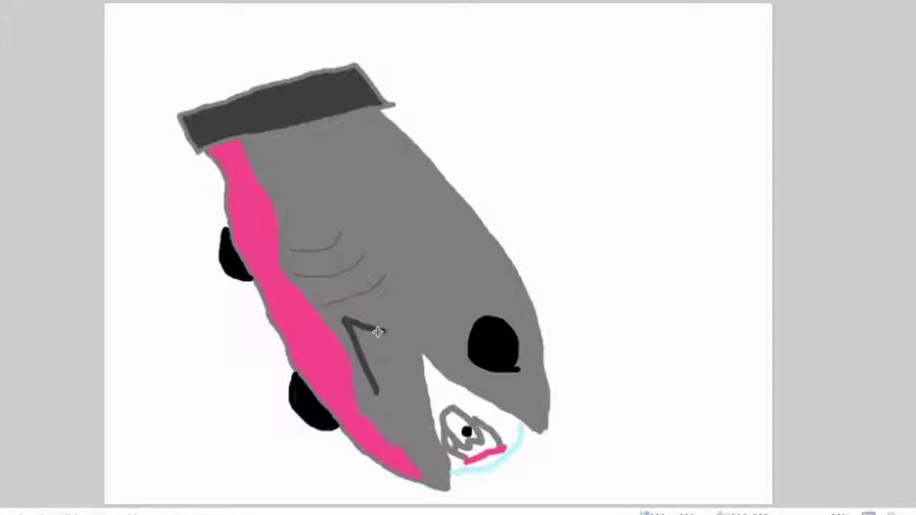
left_click_drag(389, 331, 401, 359)
left_click(475, 393)
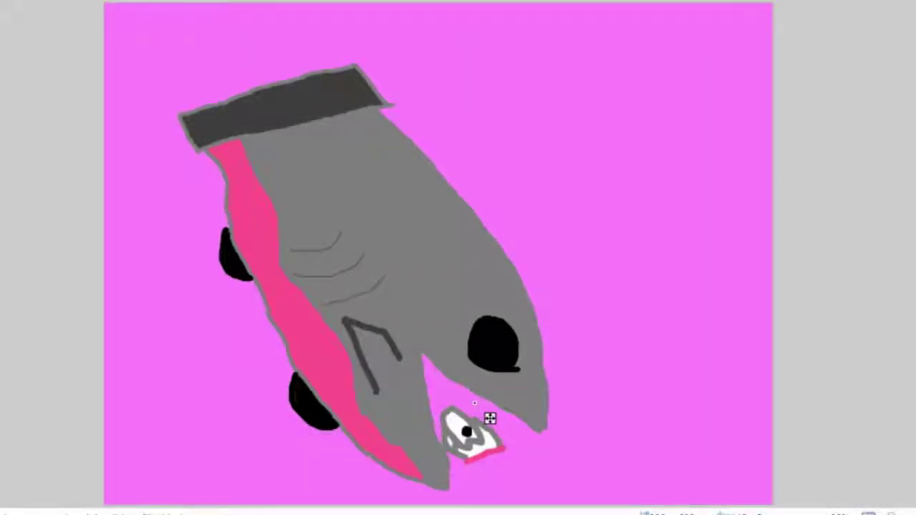
key("ctrl+z")
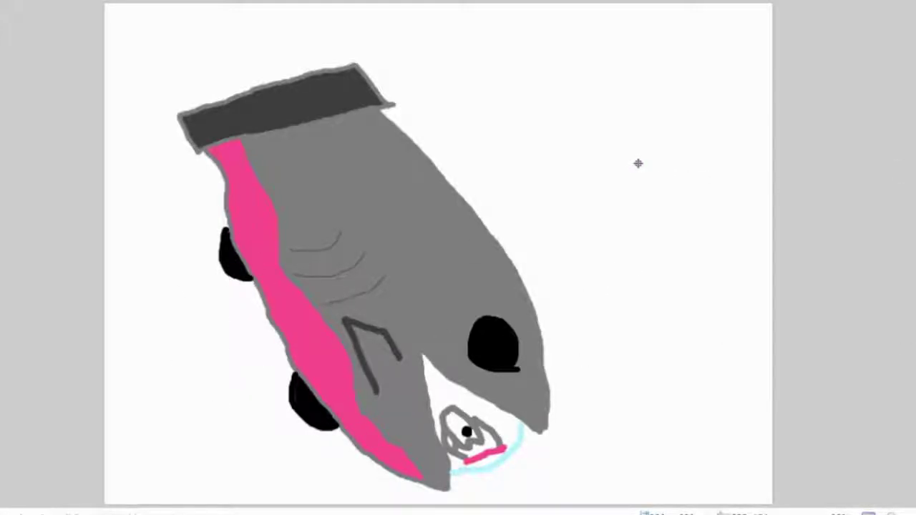
left_click_drag(637, 162, 720, 162)
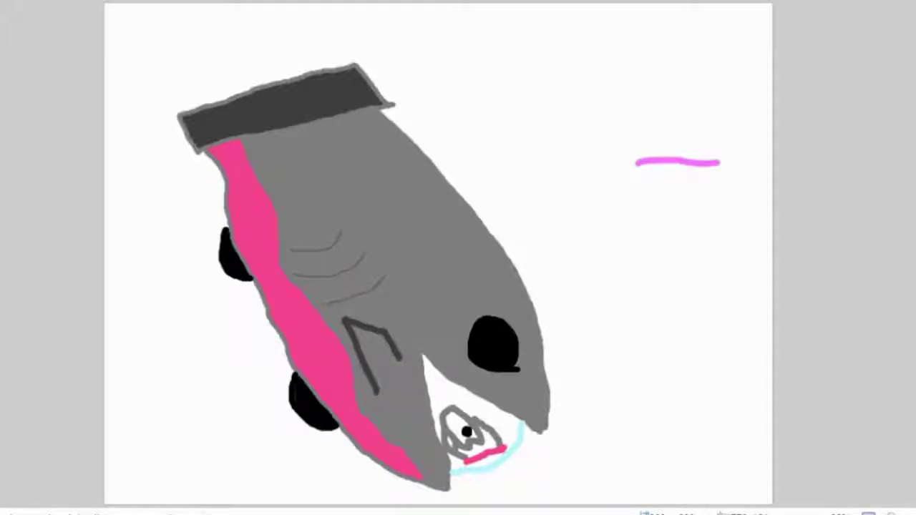
left_click(437, 386)
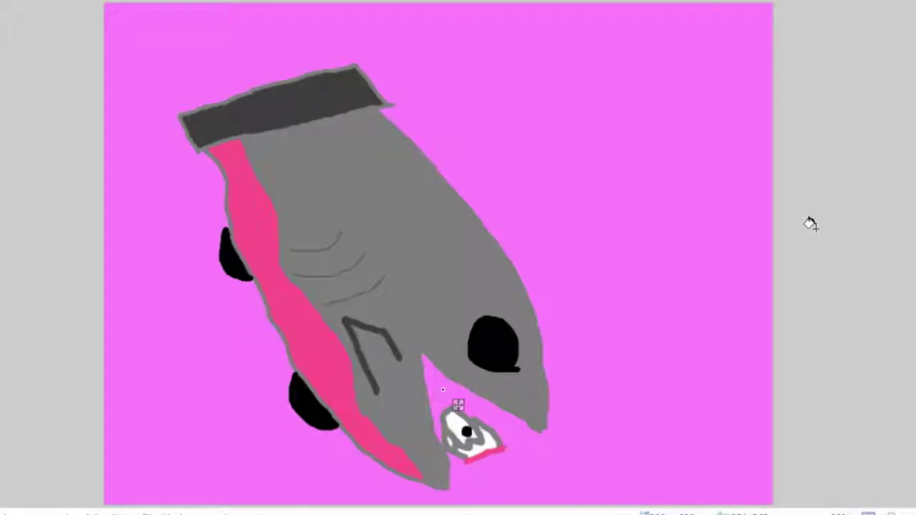
key("ctrl+z")
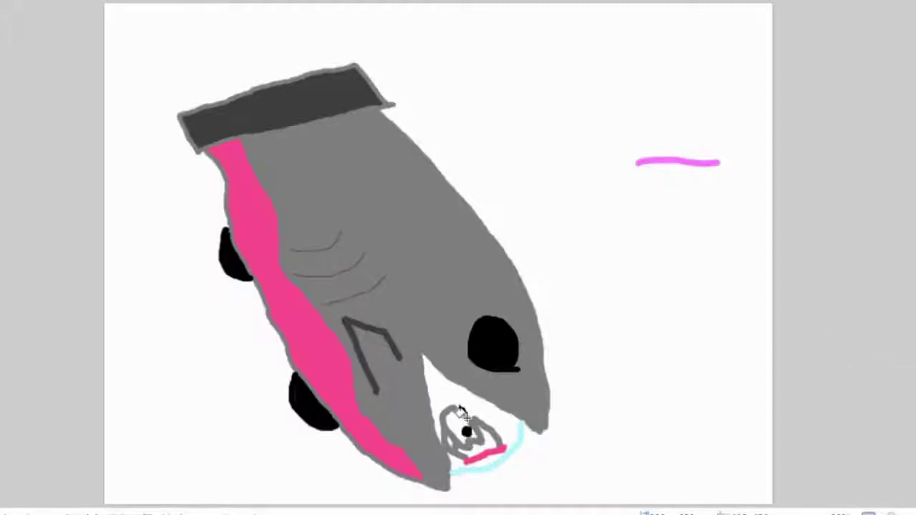
Fill the tiny driver's head pink and add a black eye dot.
left_click(455, 422)
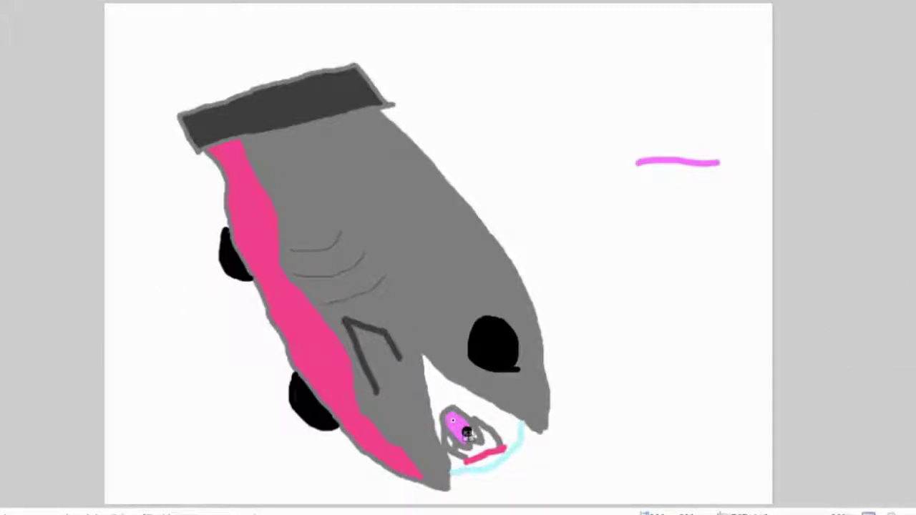
left_click(467, 432)
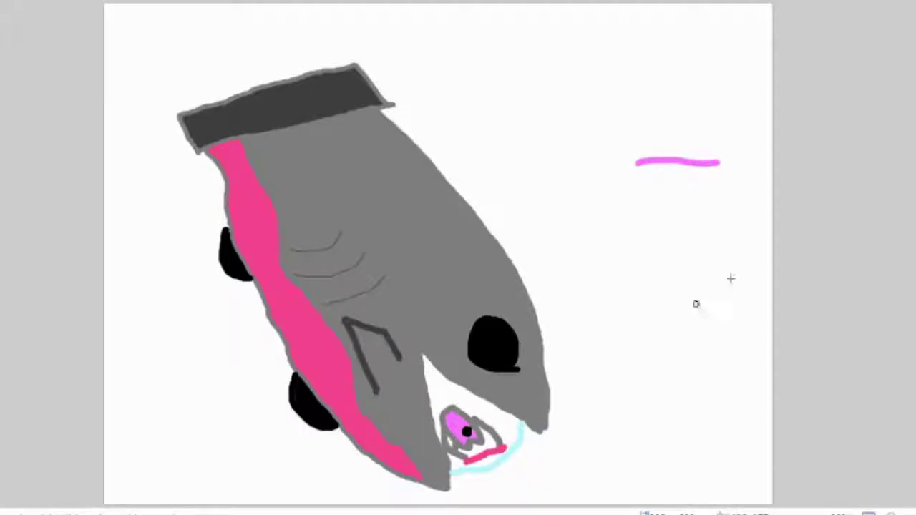
Erase the stray pink line at the canvas's upper right.
mouse_move(736, 156)
left_mouse_down()
mouse_move(692, 165)
mouse_move(757, 152)
left_mouse_up()
key("ctrl+z")
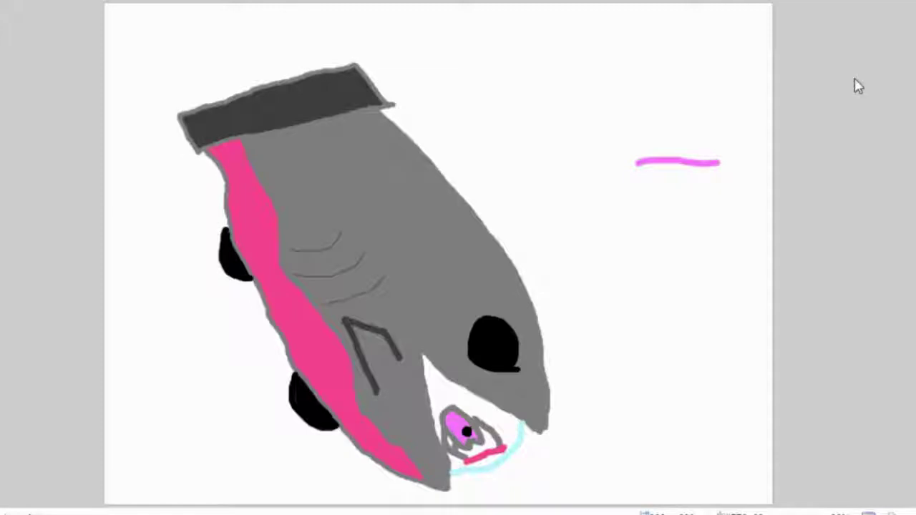
mouse_move(710, 153)
left_mouse_down()
mouse_move(685, 161)
mouse_move(715, 161)
left_mouse_up()
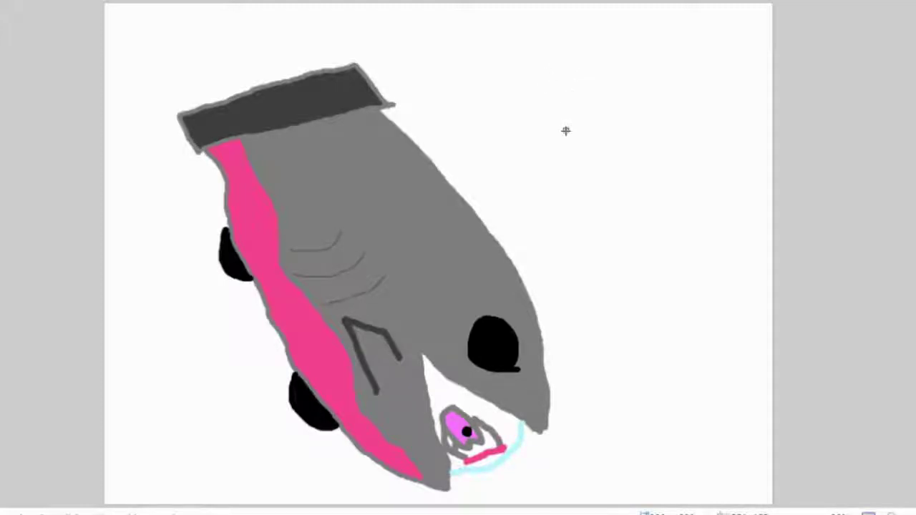
Outline a grey fish-headed figure with two arms and a black eye right of the car.
mouse_move(565, 134)
left_mouse_down()
mouse_move(573, 74)
mouse_move(604, 55)
mouse_move(665, 50)
mouse_move(728, 71)
mouse_move(656, 95)
mouse_move(703, 122)
mouse_move(624, 132)
mouse_move(638, 235)
left_mouse_up()
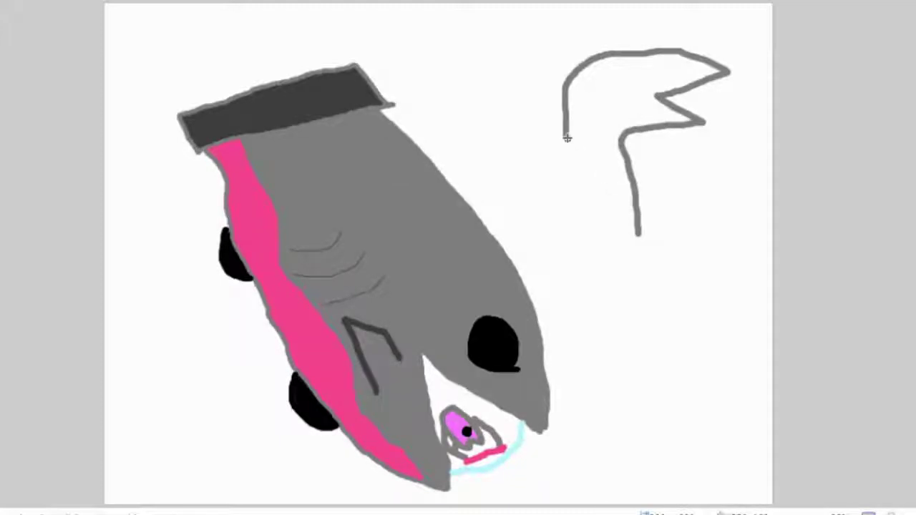
left_click_drag(565, 136, 567, 252)
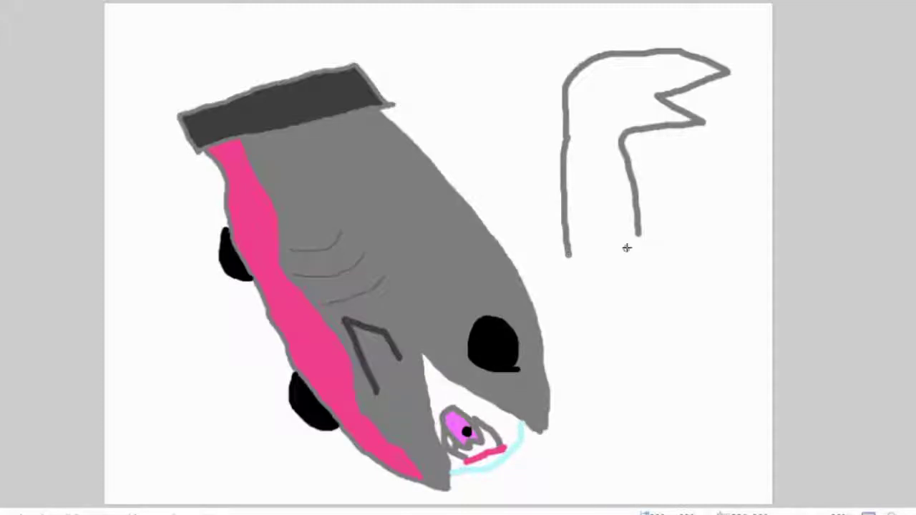
mouse_move(637, 234)
left_mouse_down()
mouse_move(635, 261)
mouse_move(563, 257)
left_mouse_up()
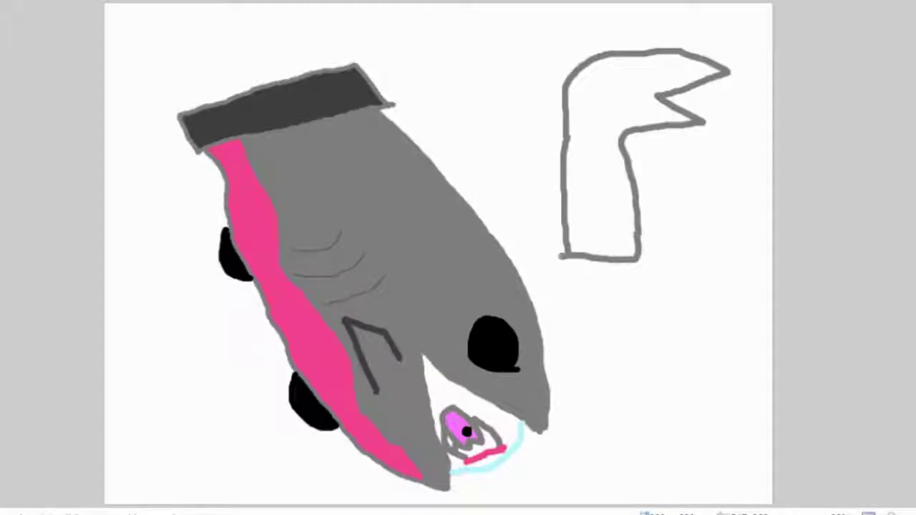
mouse_move(630, 152)
left_mouse_down()
mouse_move(654, 211)
mouse_move(649, 239)
left_mouse_up()
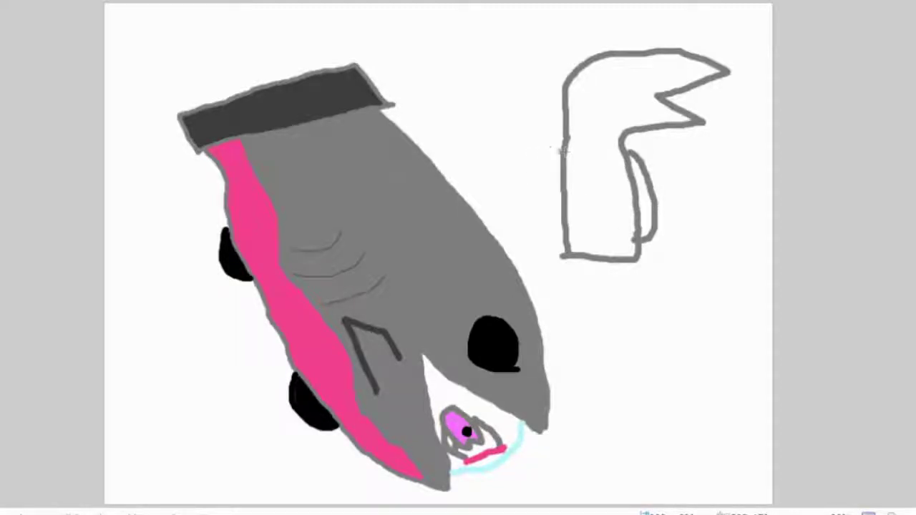
mouse_move(566, 149)
left_mouse_down()
mouse_move(592, 159)
mouse_move(592, 215)
mouse_move(560, 233)
left_mouse_up()
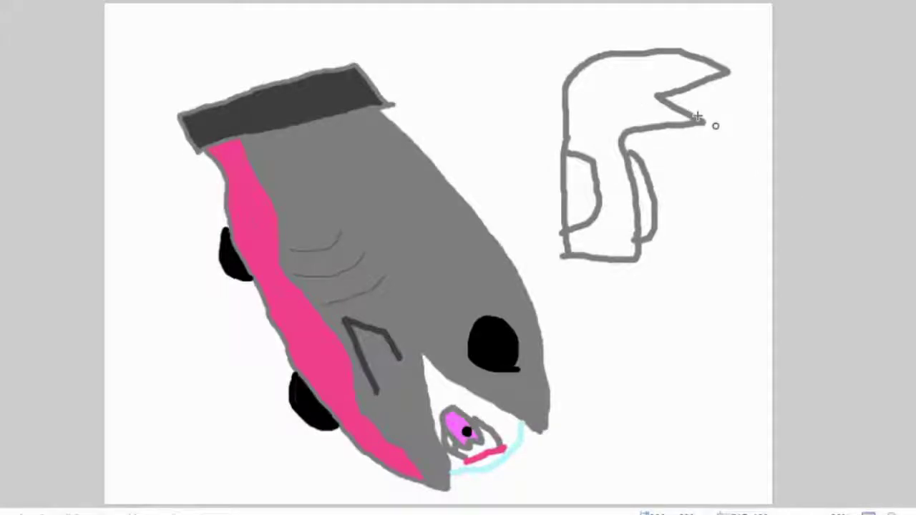
mouse_move(677, 65)
left_mouse_down()
mouse_move(659, 63)
mouse_move(670, 85)
mouse_move(678, 68)
mouse_move(668, 72)
left_mouse_up()
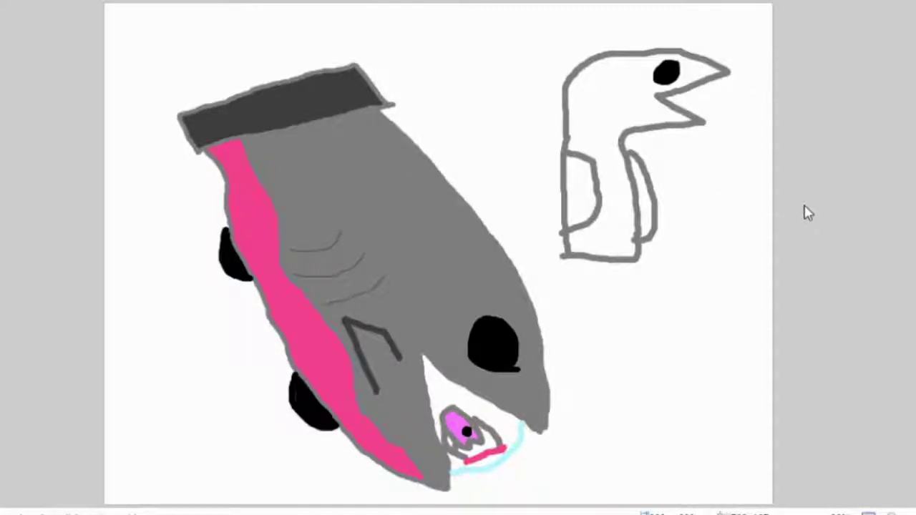
Add a neck line and two long grey legs, then erase the stray line beside the body.
left_click_drag(624, 132, 567, 133)
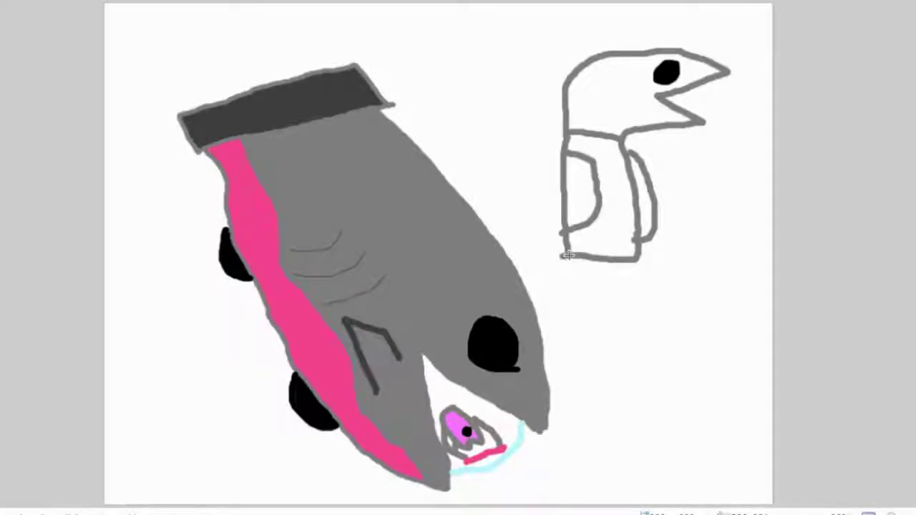
mouse_move(568, 254)
left_mouse_down()
mouse_move(572, 392)
mouse_move(601, 392)
left_mouse_up()
mouse_move(634, 255)
left_mouse_down()
mouse_move(644, 389)
mouse_move(675, 386)
left_mouse_up()
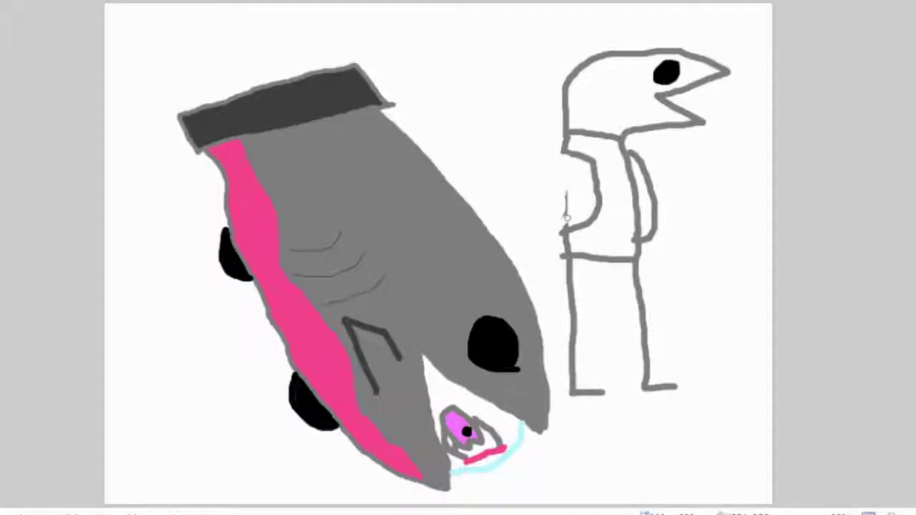
mouse_move(562, 214)
left_mouse_down()
mouse_move(567, 197)
mouse_move(564, 220)
mouse_move(551, 209)
mouse_move(563, 152)
left_mouse_up()
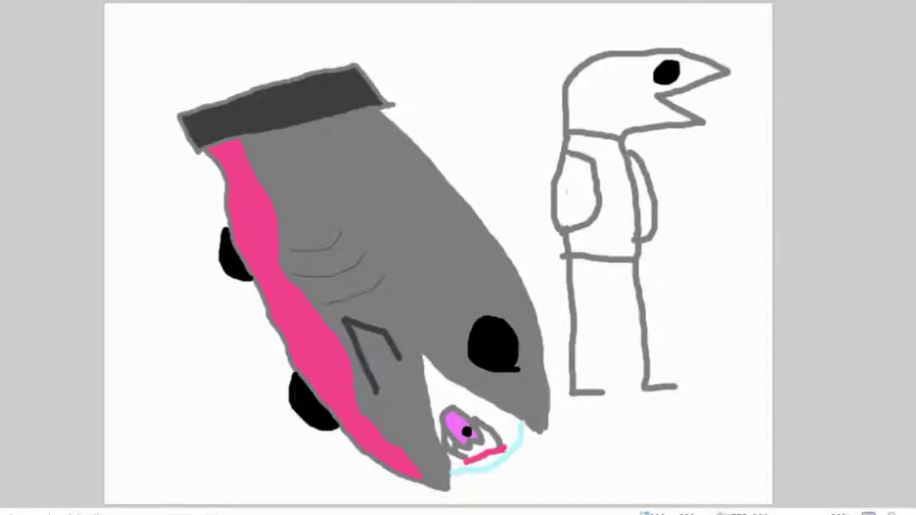
Fill the figure's head pink, its torso grey and both arms dark grey.
left_click(654, 123)
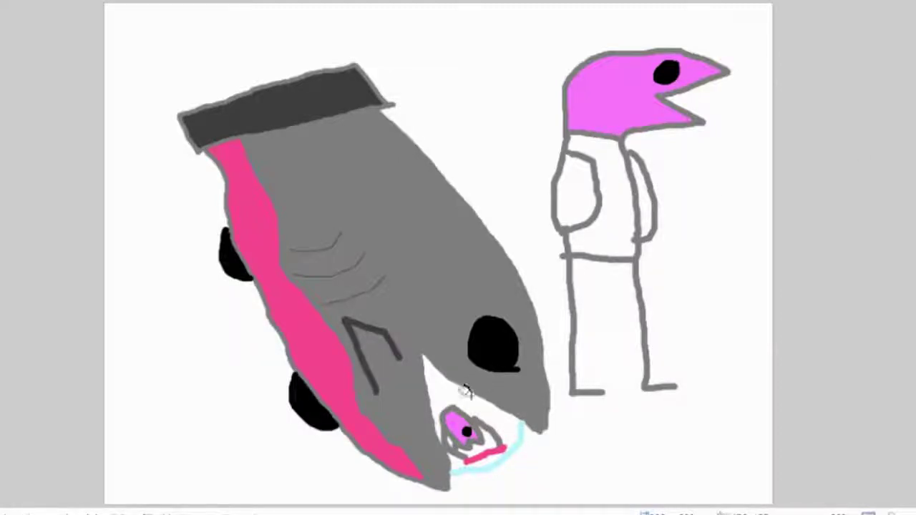
left_click(614, 217)
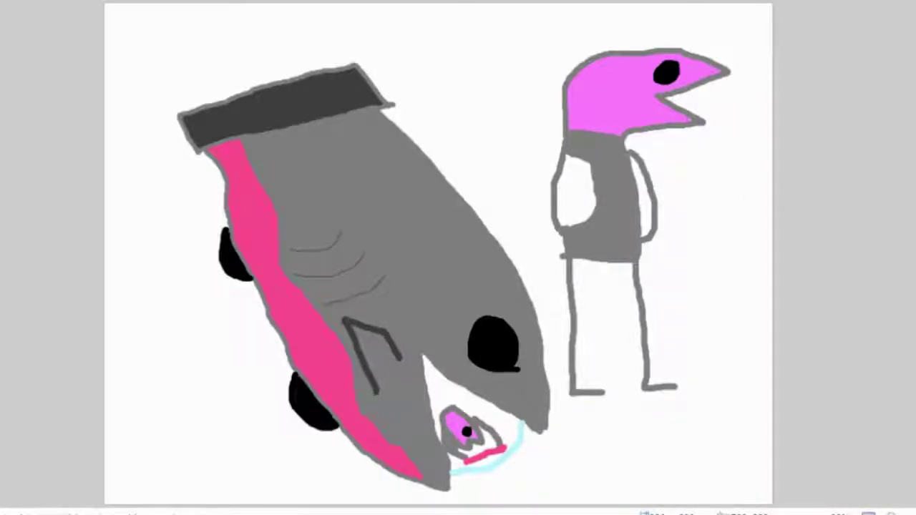
left_click(571, 190)
left_click(643, 191)
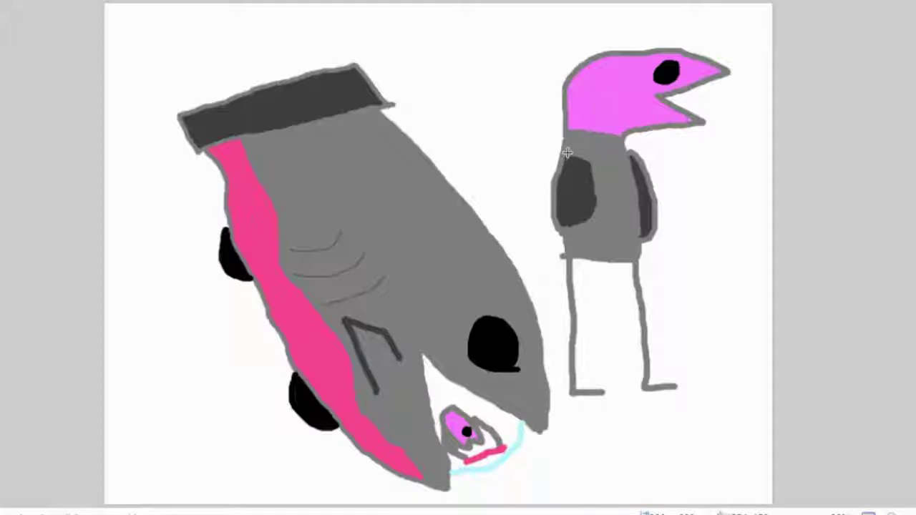
Undo the left-shoulder retouch and refill both arms dark grey.
mouse_move(575, 153)
left_mouse_down()
mouse_move(591, 163)
mouse_move(597, 201)
mouse_move(566, 232)
mouse_move(588, 163)
left_mouse_up()
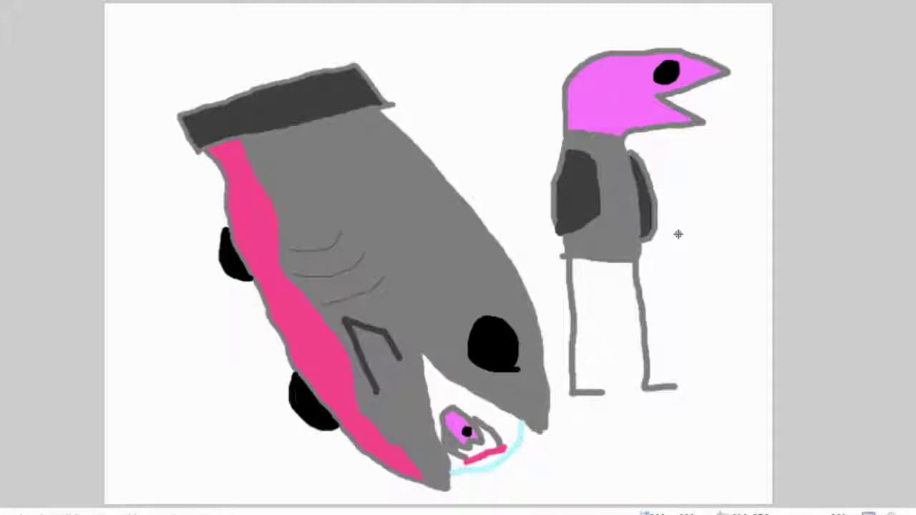
key("ctrl+z")
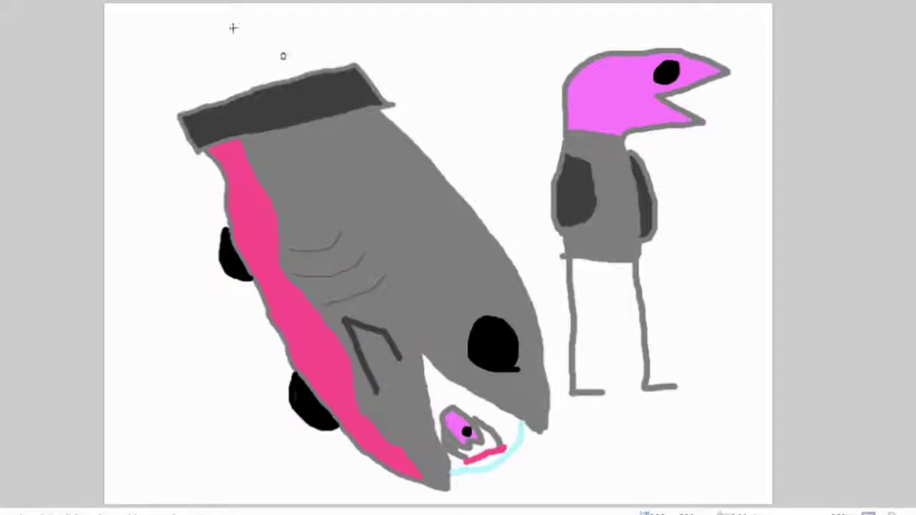
left_click(644, 197)
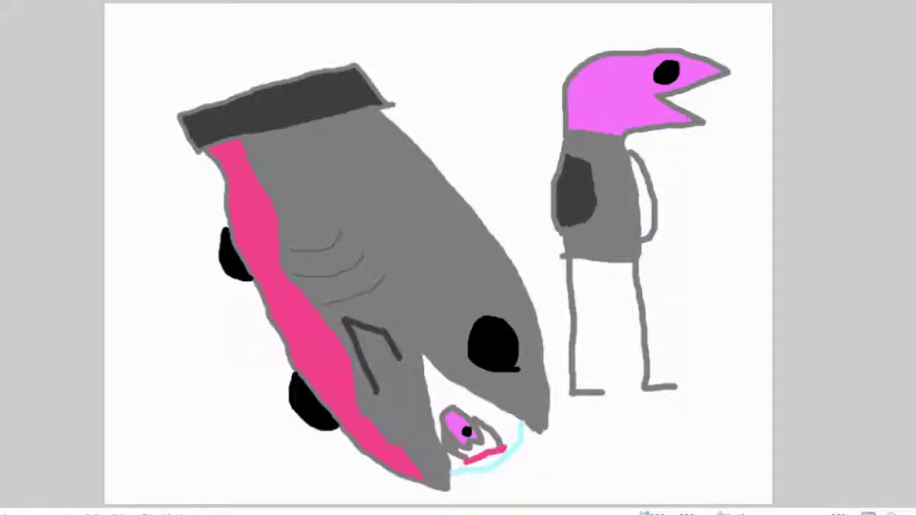
left_click(581, 204)
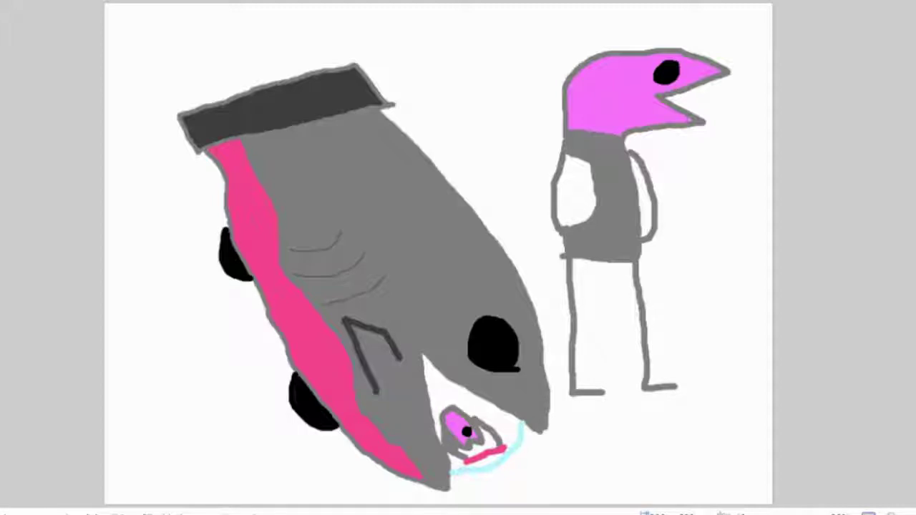
left_click(587, 205)
left_click(659, 200)
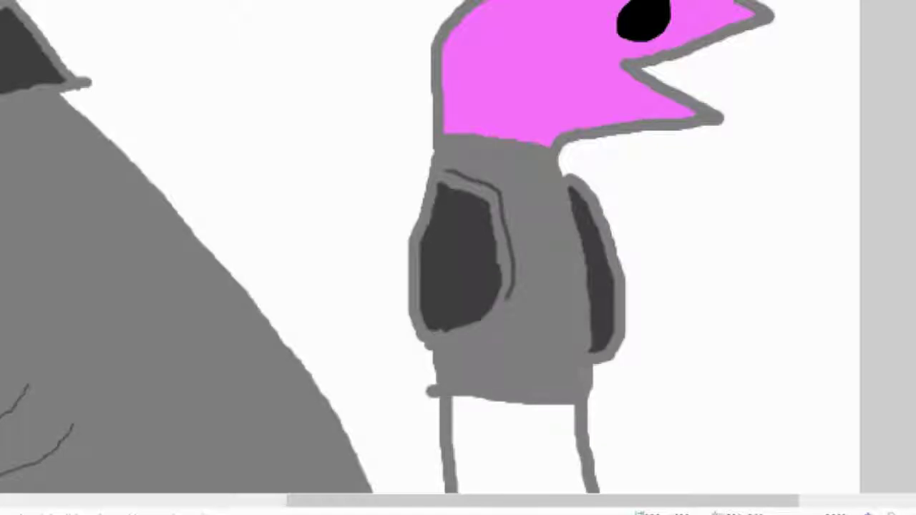
Trace a grey brush stroke along the bottom edge of the figure's dark arm patch.
left_click_drag(468, 332, 433, 342)
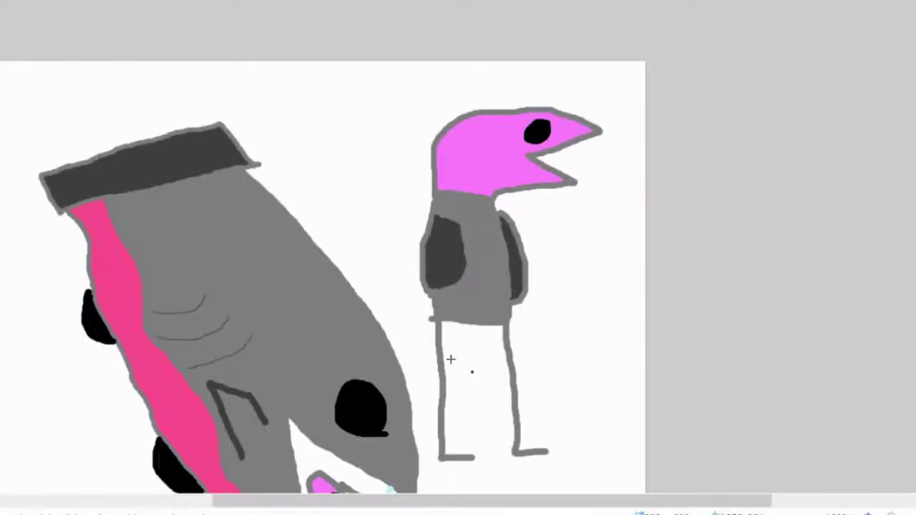
Zoom out and scroll left until the fish car and standing figure are both in view.
scroll(702, 271, "down", 3)
scroll(630, 265, "down", 3)
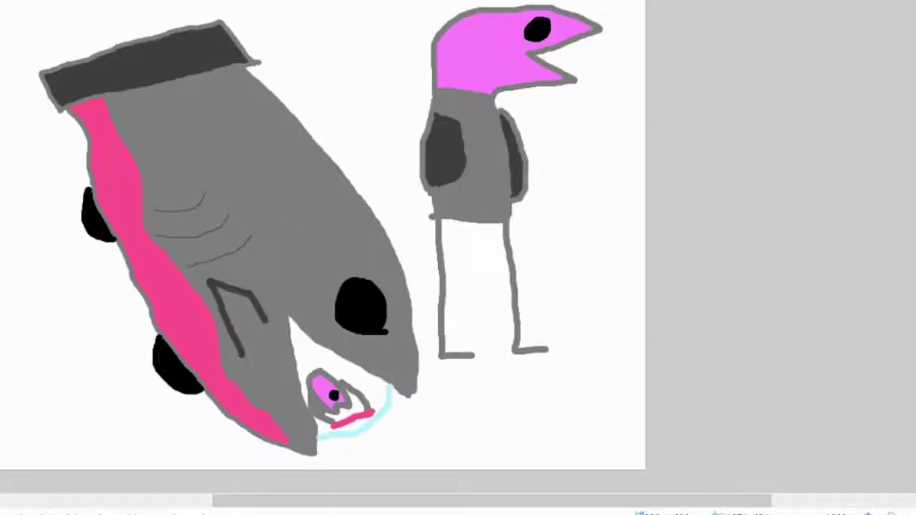
scroll(750, 355, "left", 3)
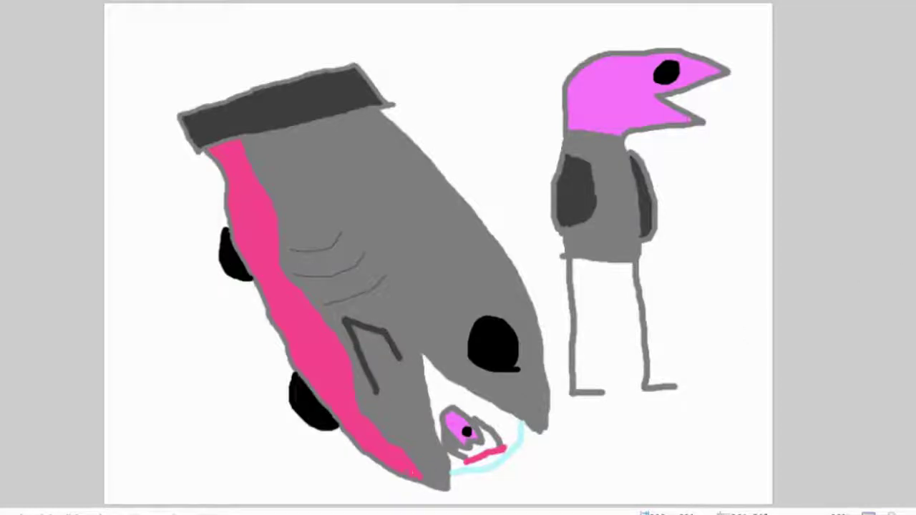
Write a pink brush signature in the canvas's bottom-right corner beneath the standing figure.
mouse_move(688, 454)
left_mouse_down()
mouse_move(692, 495)
mouse_move(668, 492)
mouse_move(708, 481)
mouse_move(713, 490)
mouse_move(710, 479)
mouse_move(757, 467)
left_mouse_up()
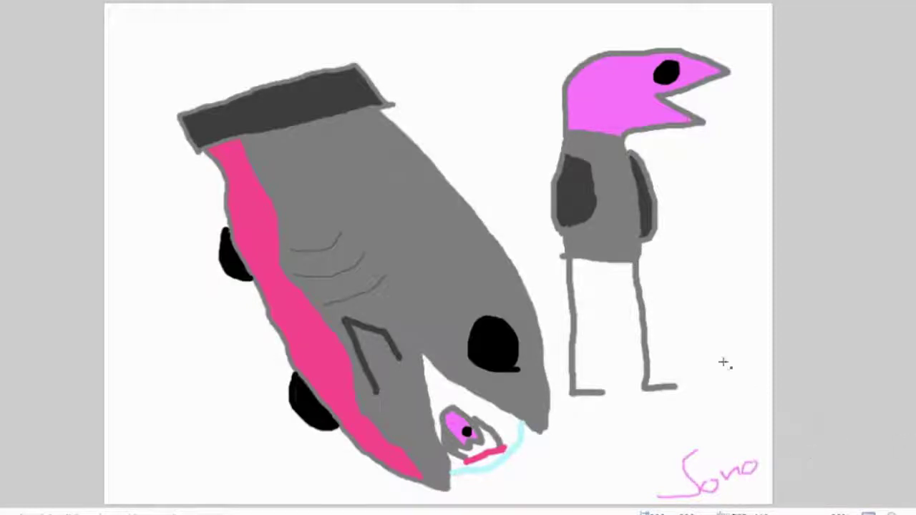